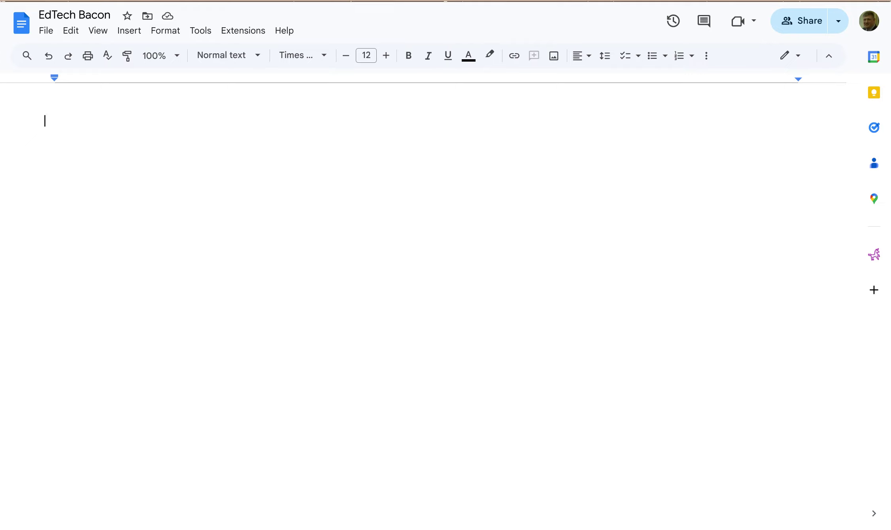
Step: Insert a Meeting notes building block linked to the Feb 15, 2024 'Pay Drums' event
click(132, 36)
mouse_move(231, 257)
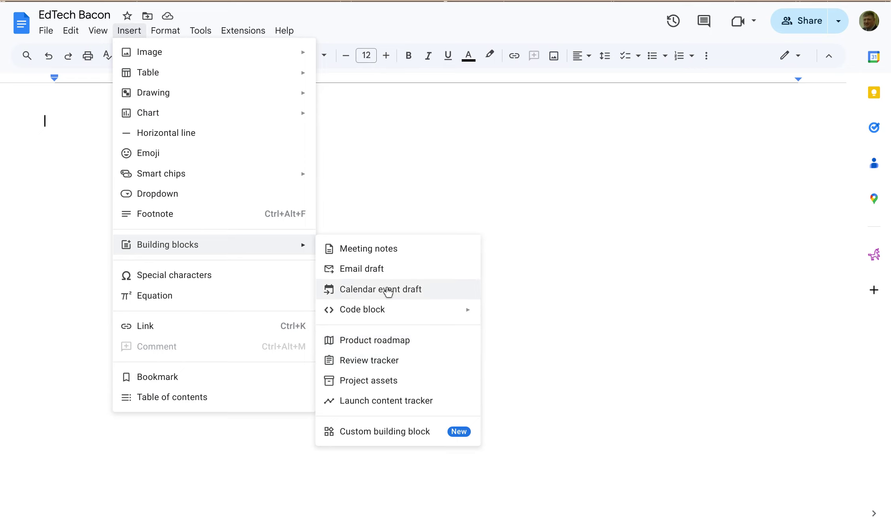
click(373, 257)
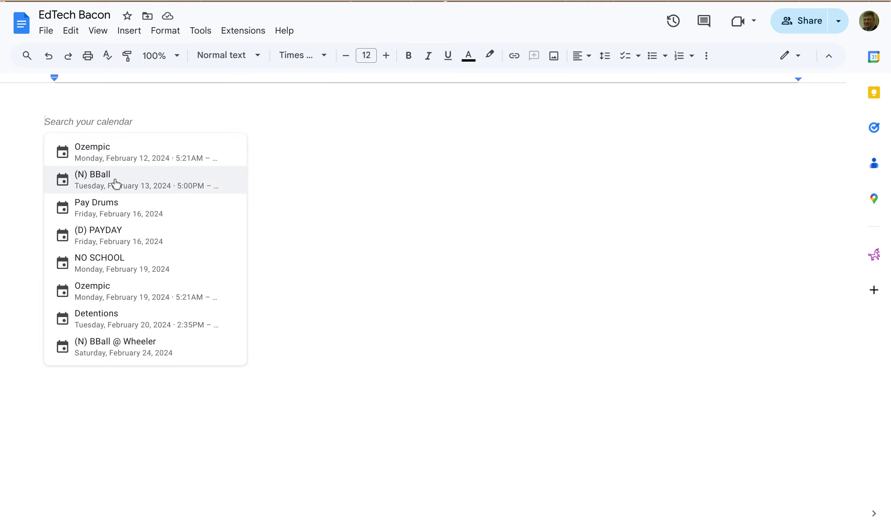
click(109, 199)
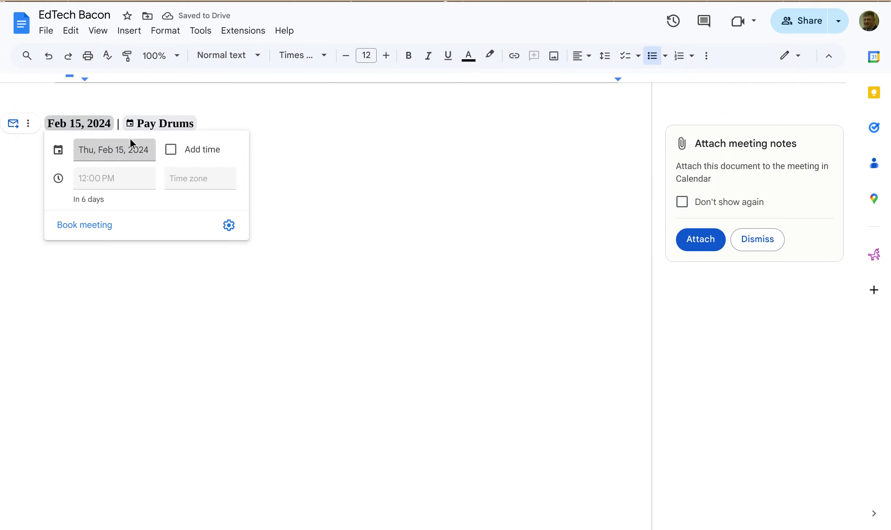
Step: Check the date and event chips, then place the caret after 'Attendees:'
mouse_move(90, 125)
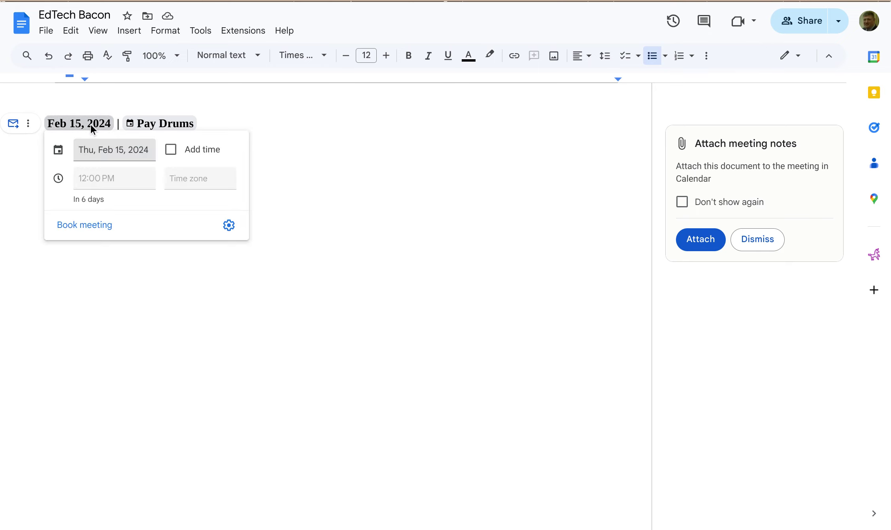
mouse_move(147, 124)
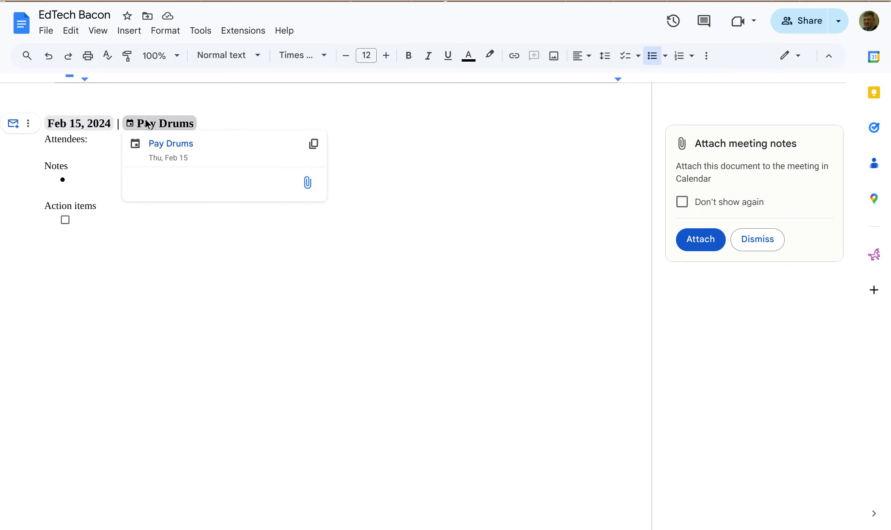
click(99, 144)
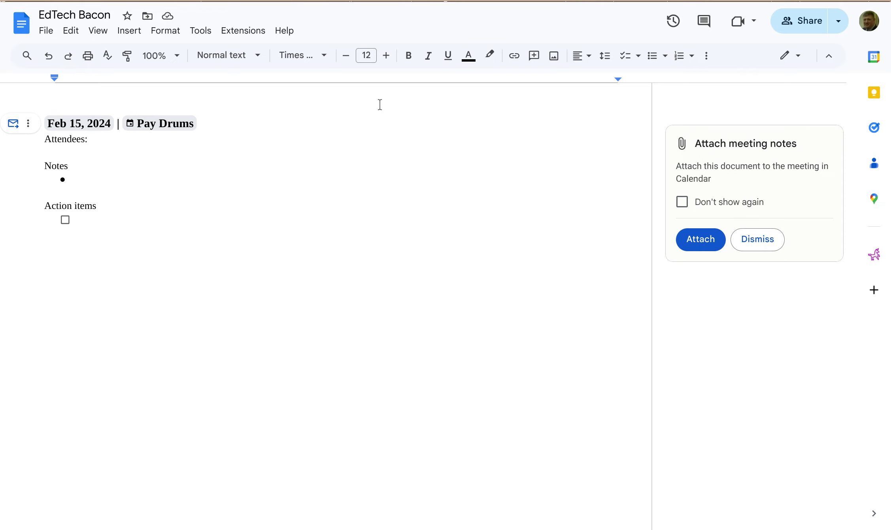
Step: Undo the meeting notes, insert a Calendar event draft titled 'Sample Event', and pick its first guest
key(ctrl+z)
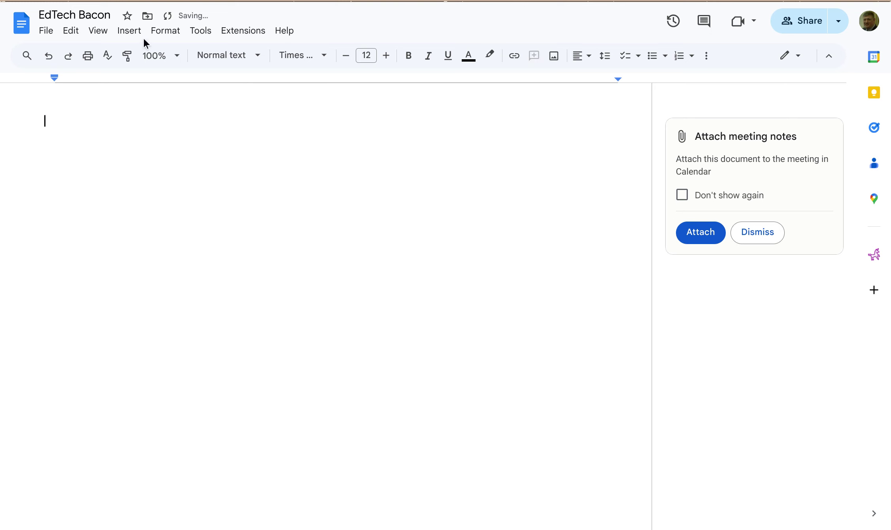
click(135, 33)
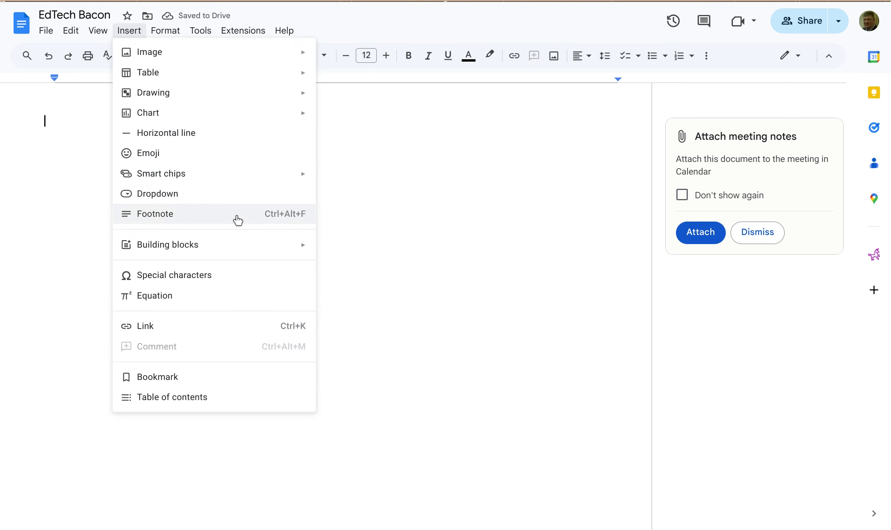
mouse_move(262, 248)
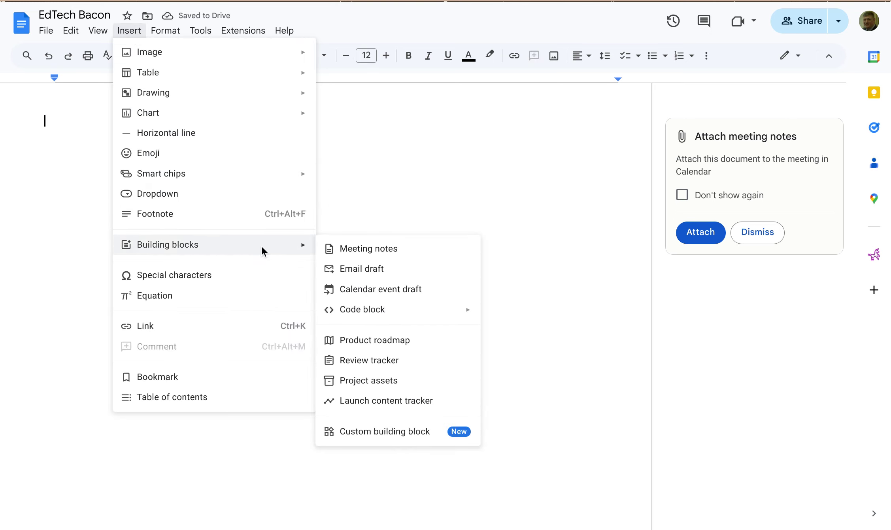
click(400, 292)
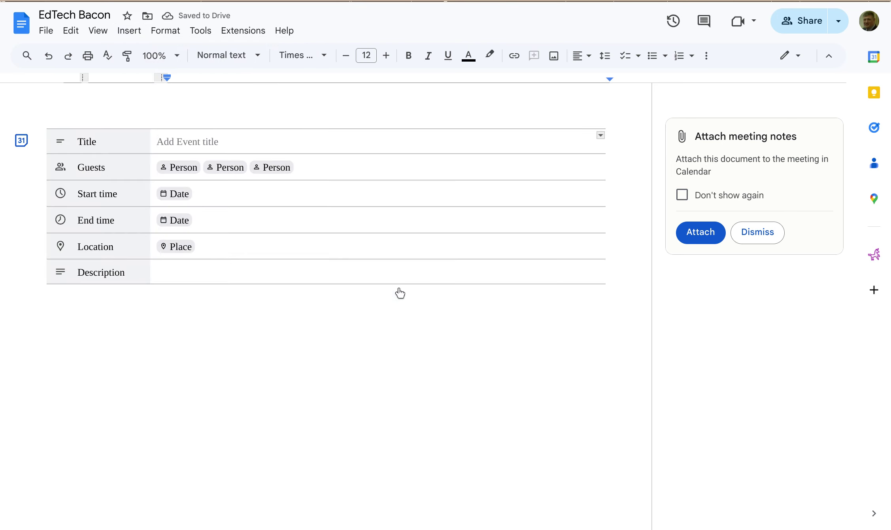
text(Sample Event)
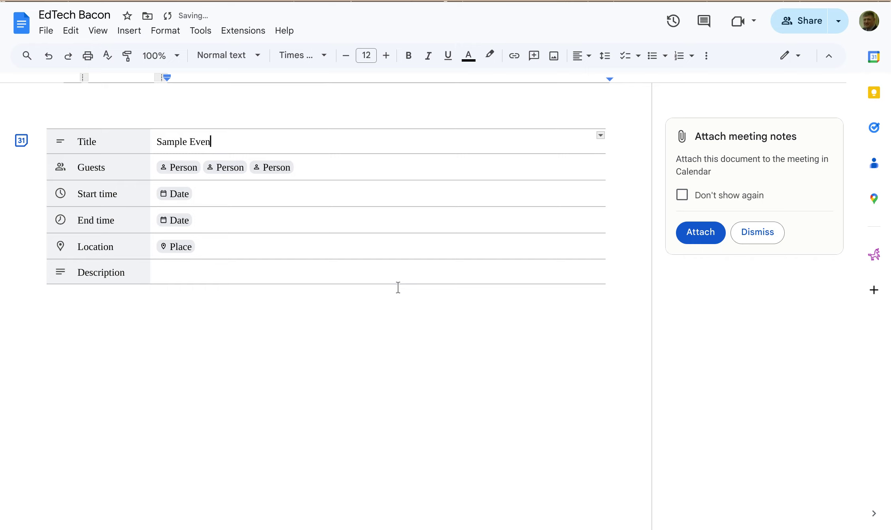
click(171, 167)
click(25, 138)
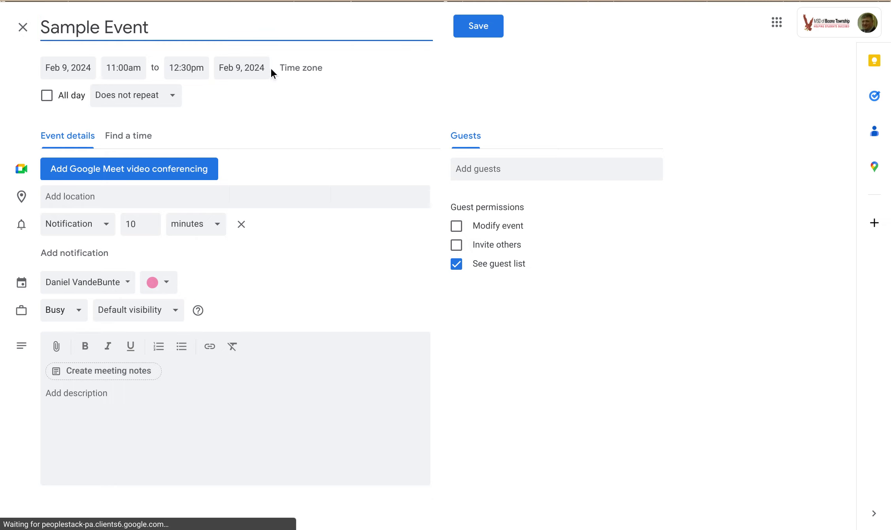
key(shift+Tab)
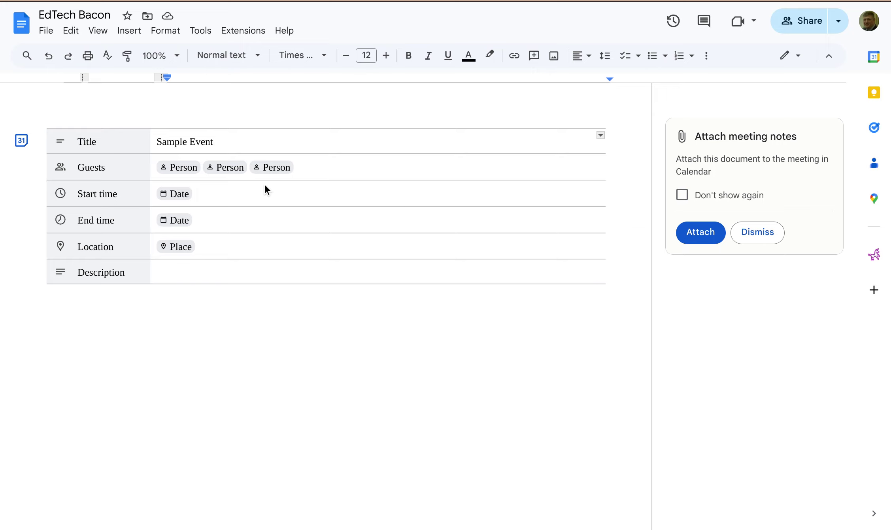
Step: Delete the 'Sample Event' title and draft table, then close the Building blocks menu unused
key(shift+Home)
text(Sa)
key(BackSpace)
key(BackSpace)
key(BackSpace)
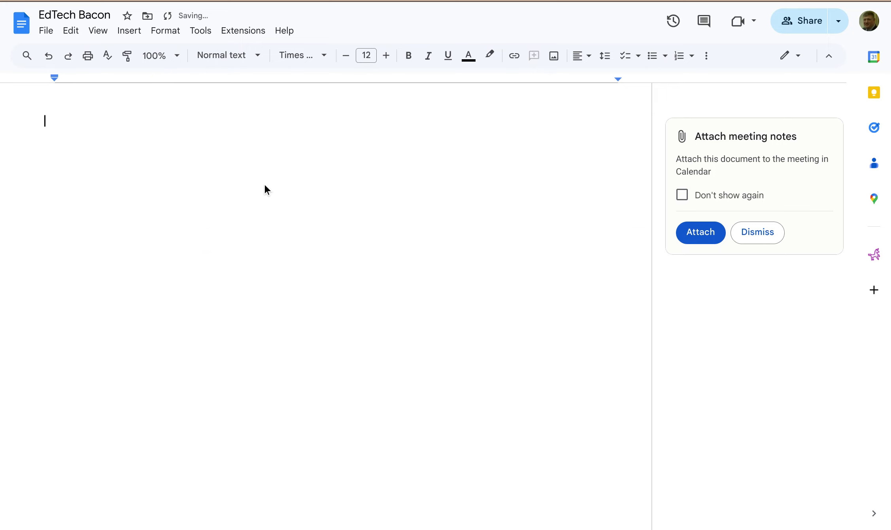
click(136, 38)
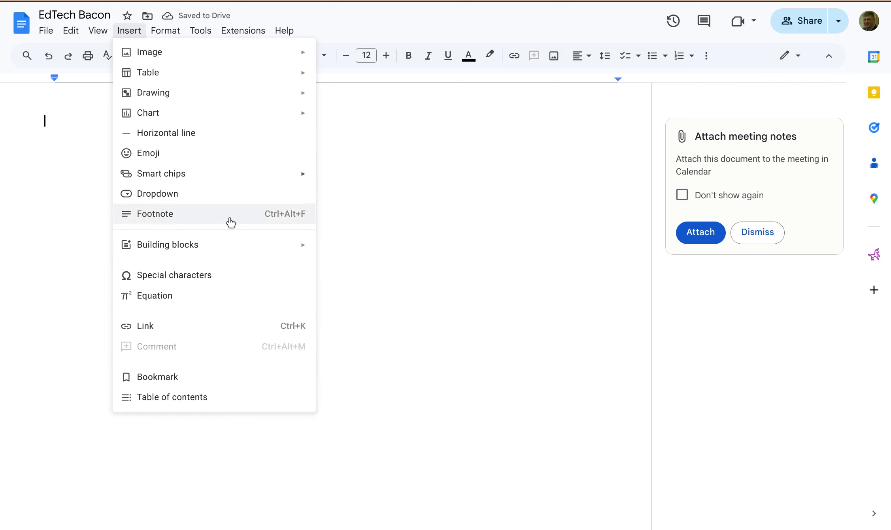
mouse_move(240, 242)
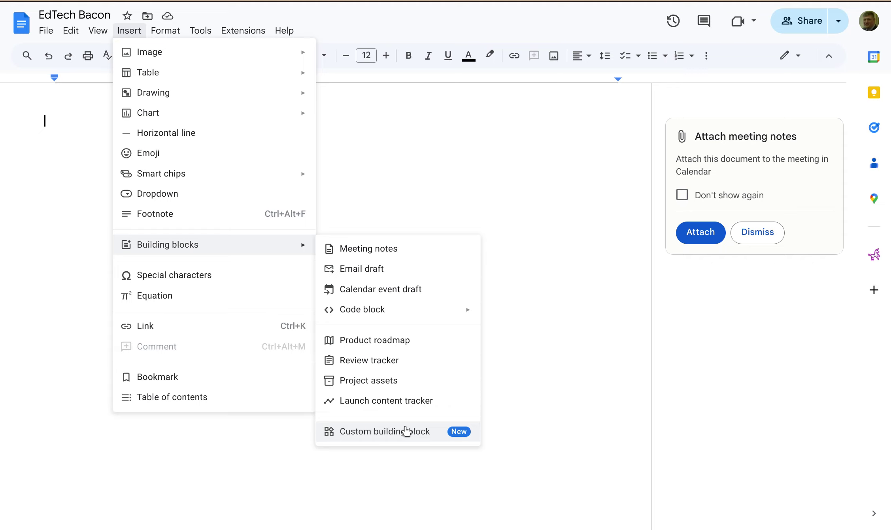
click(368, 182)
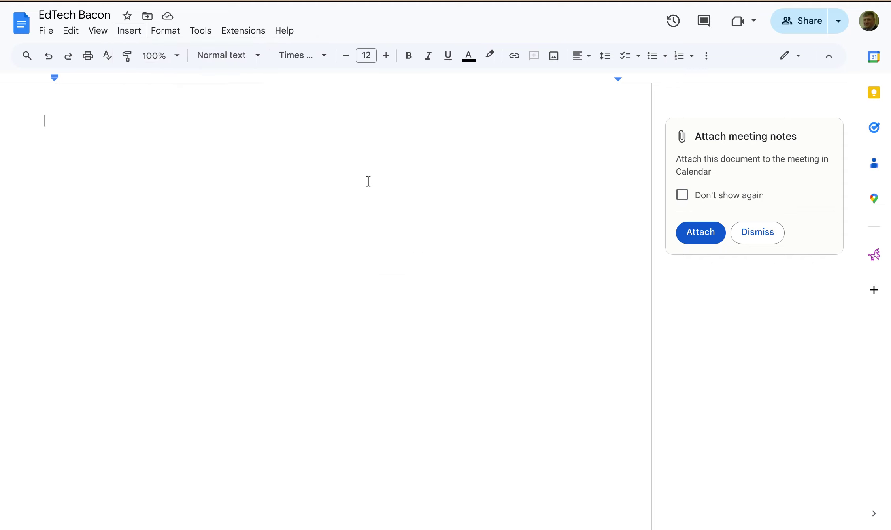
Step: Type '#. Enter multiple choice question here' with answer lines A. to D., then dismiss the meeting-notes prompt
text(#. Enter)
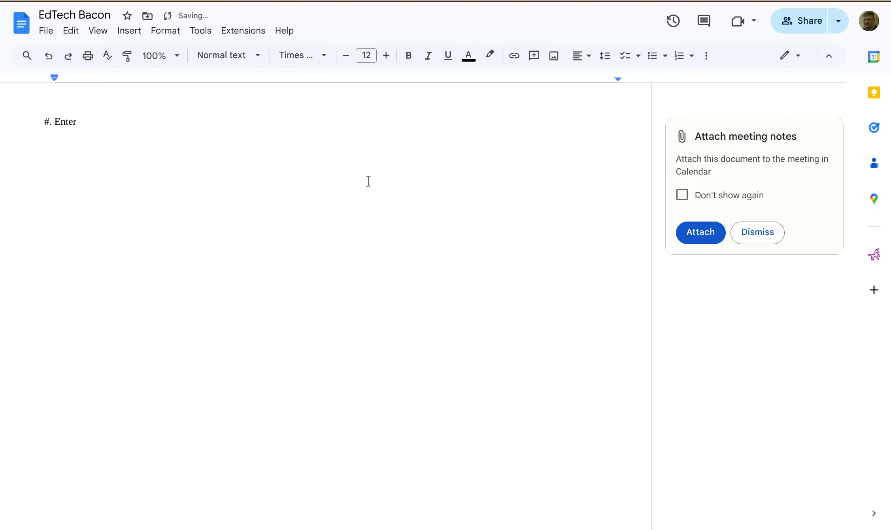
text( multiple choice question here)
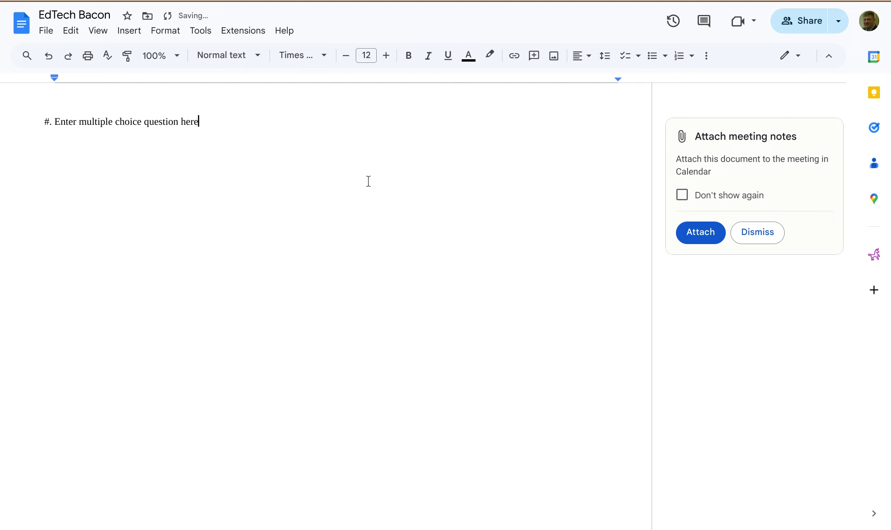
key(Return)
key(Return)
text(A.)
key(Return)
text(B.)
key(Return)
text(C.)
key(Return)
text(D.)
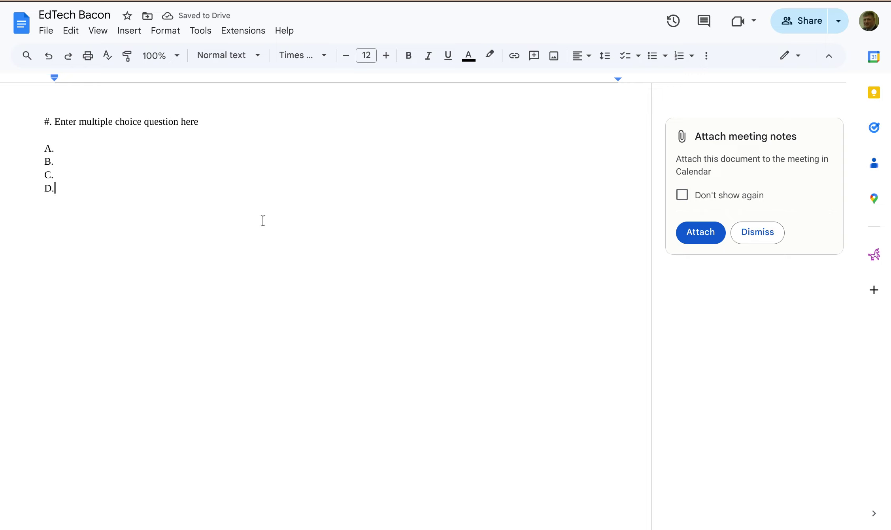
click(743, 231)
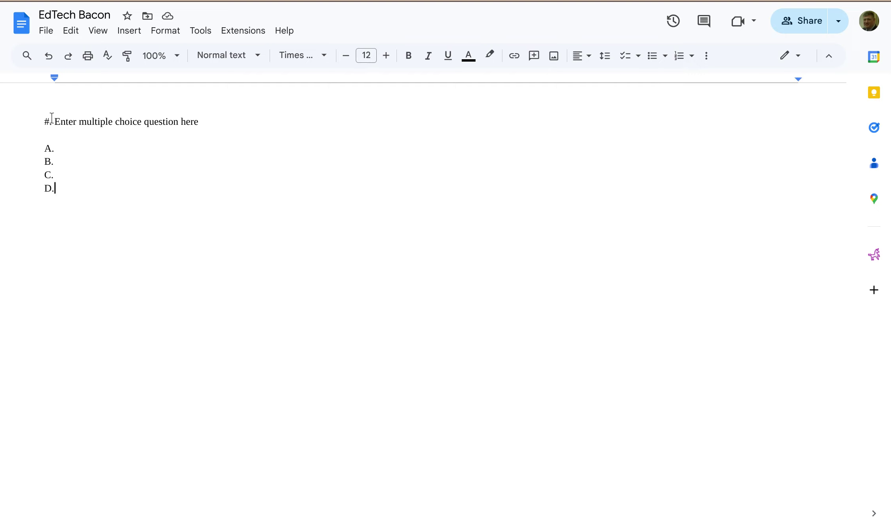
Step: Select the question template and save it as a New custom building block
drag(46, 120, 61, 184)
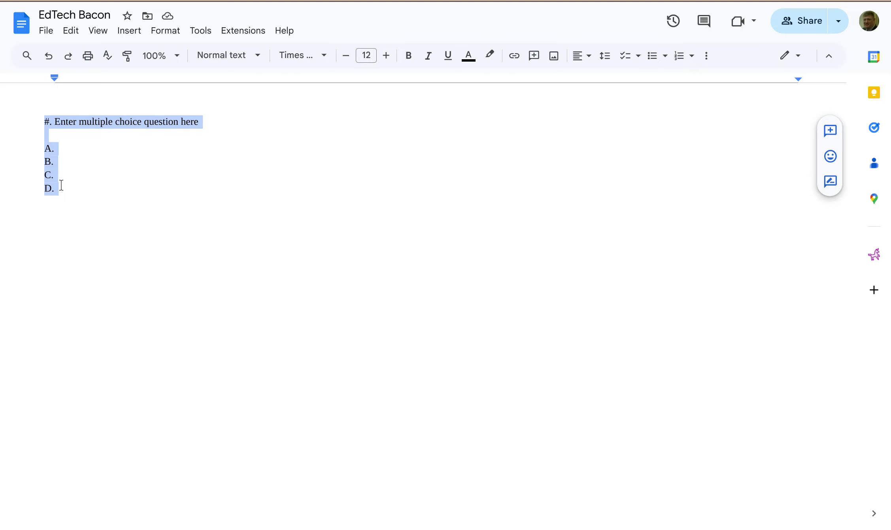
click(132, 31)
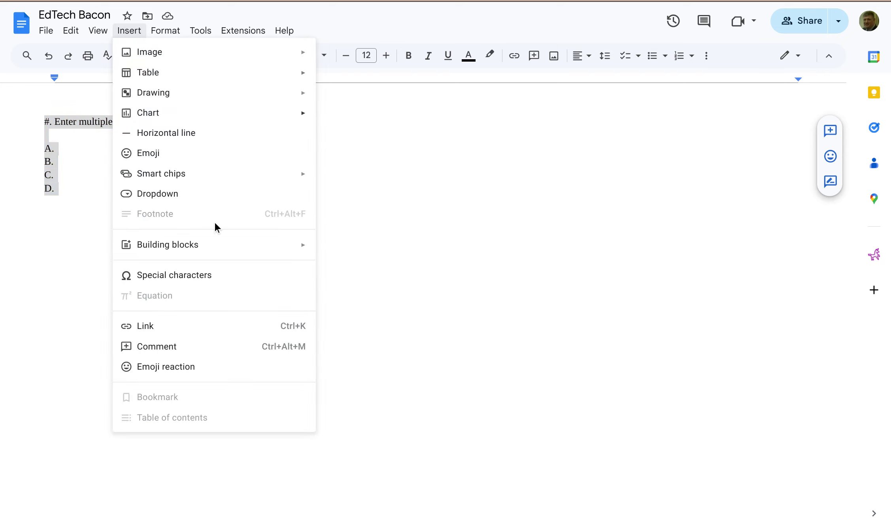
mouse_move(224, 244)
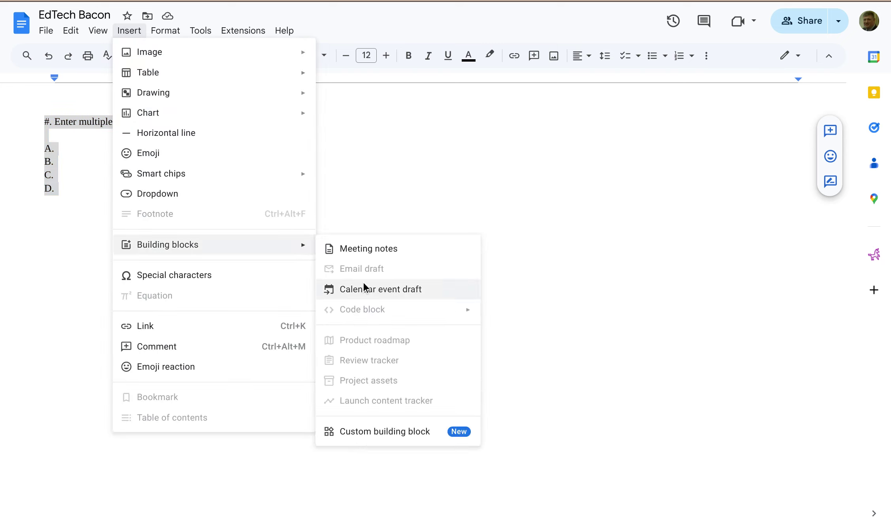
click(399, 435)
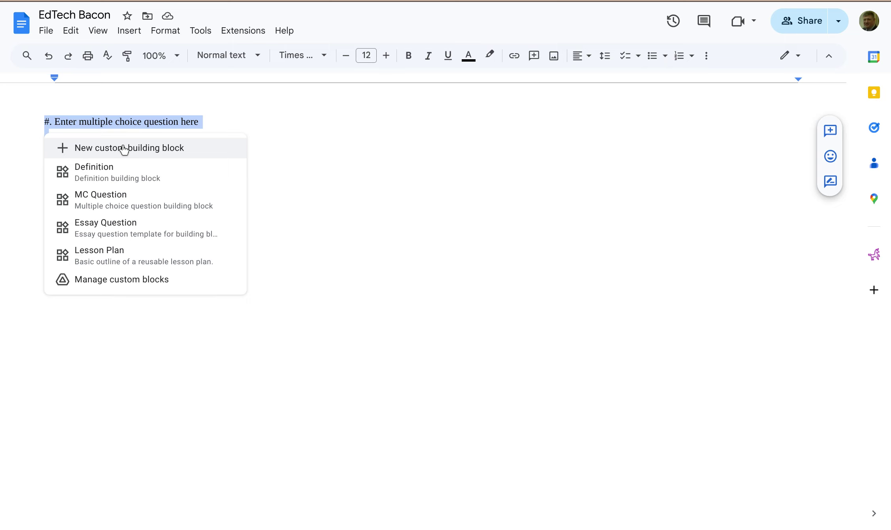
click(124, 148)
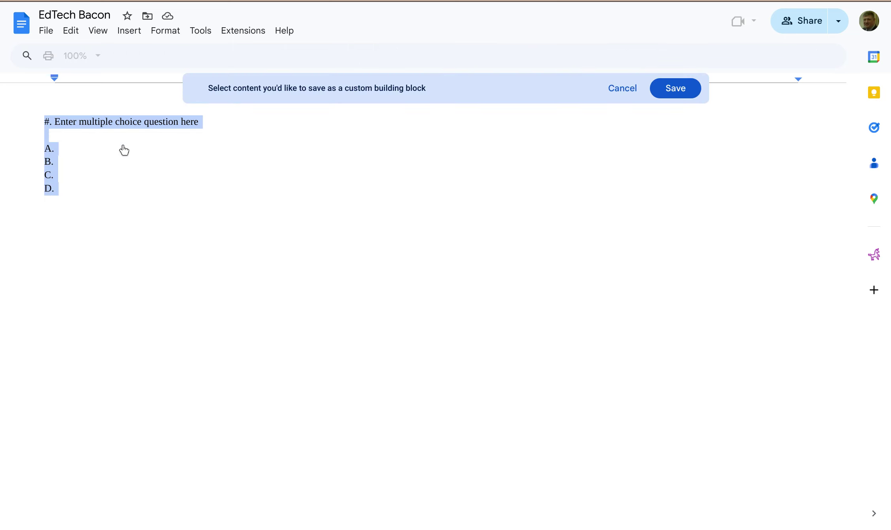
click(675, 88)
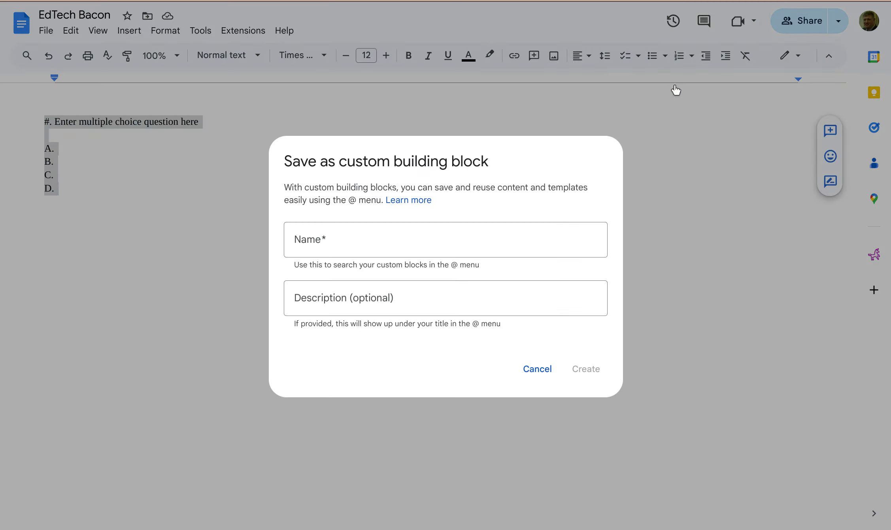
Step: Name the block 'MC Question' with description 'Building block for mc question' and create it
click(355, 248)
text(MC)
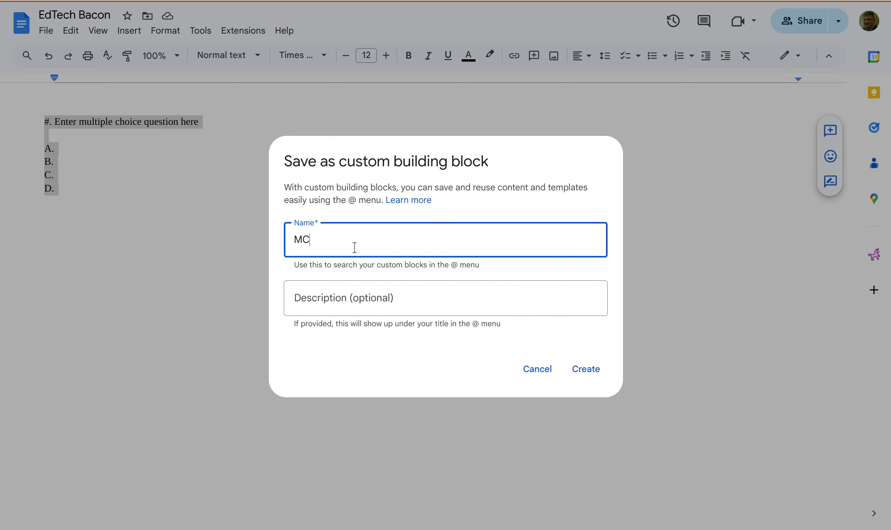
text( Question)
click(401, 299)
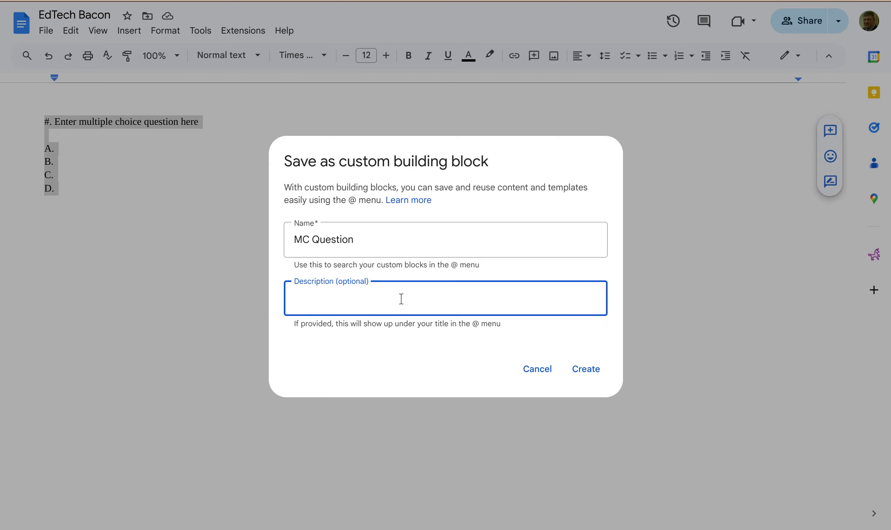
text(Building block for m)
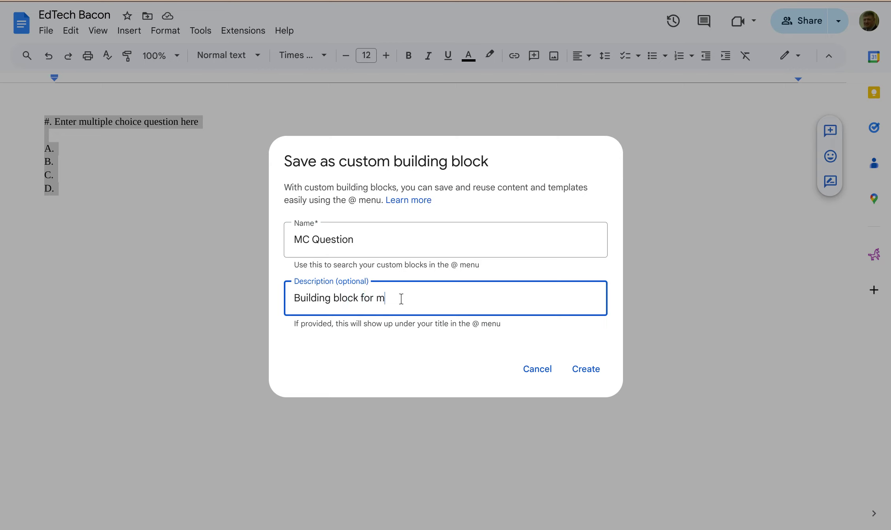
text(c question)
key(Return)
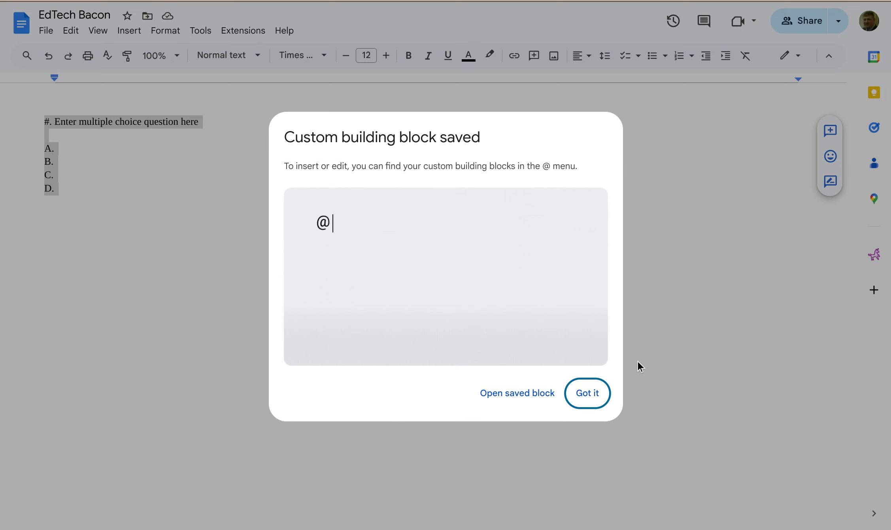
click(604, 393)
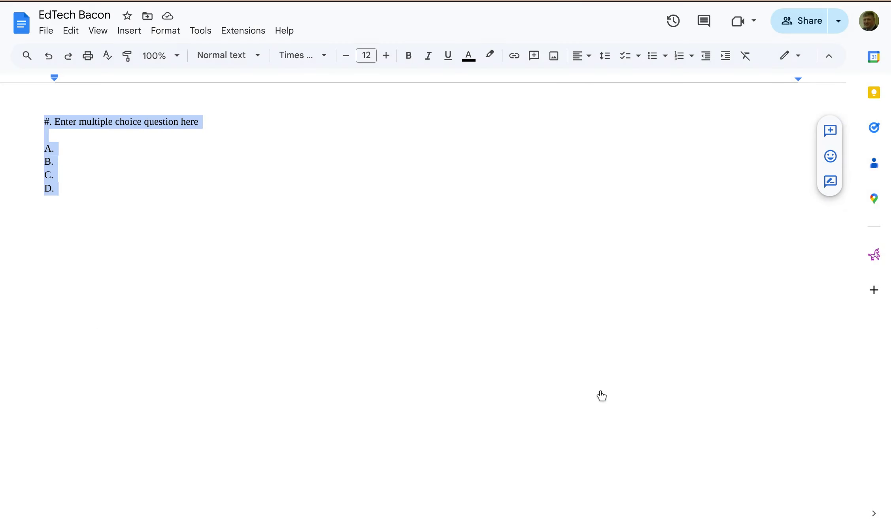
click(97, 184)
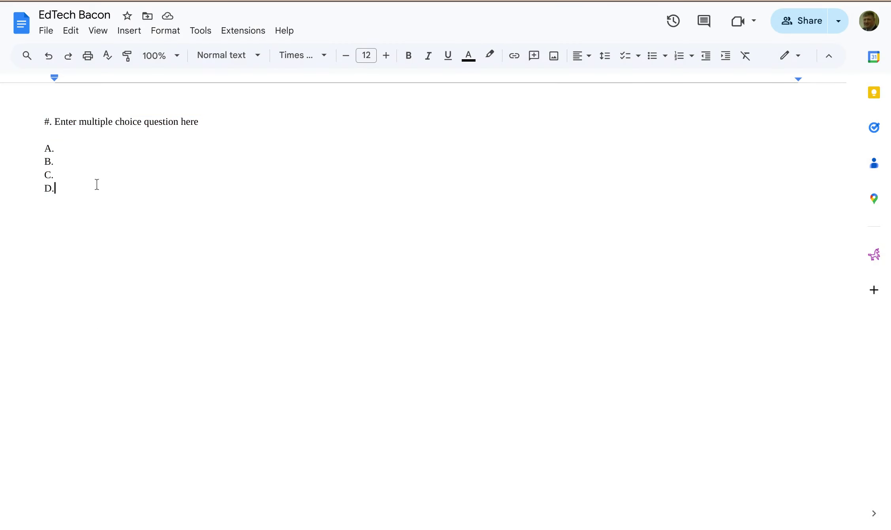
key(Return)
key(Return)
text(@)
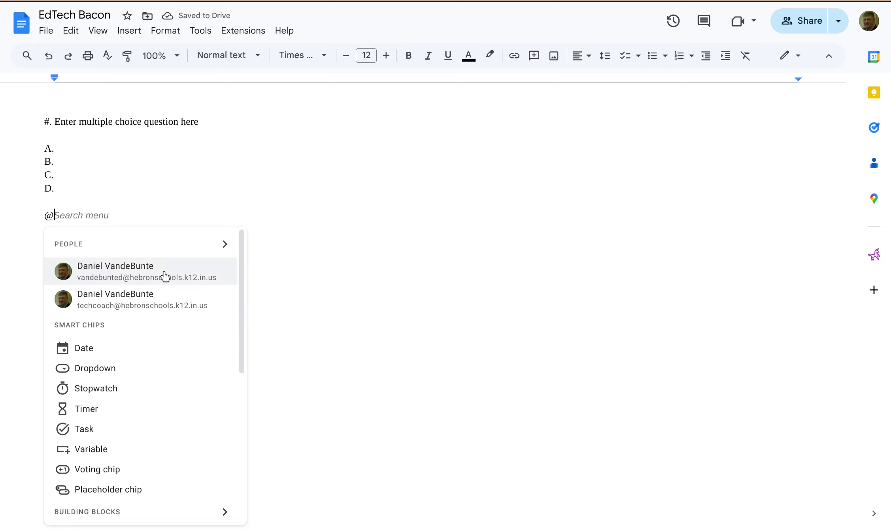
scroll(166, 275, down, 4)
scroll(165, 277, down, 4)
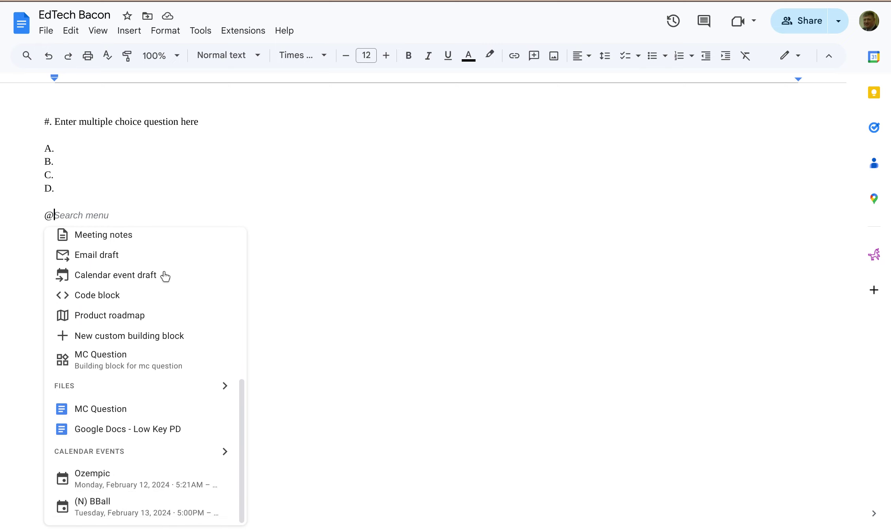
scroll(166, 277, up, 8)
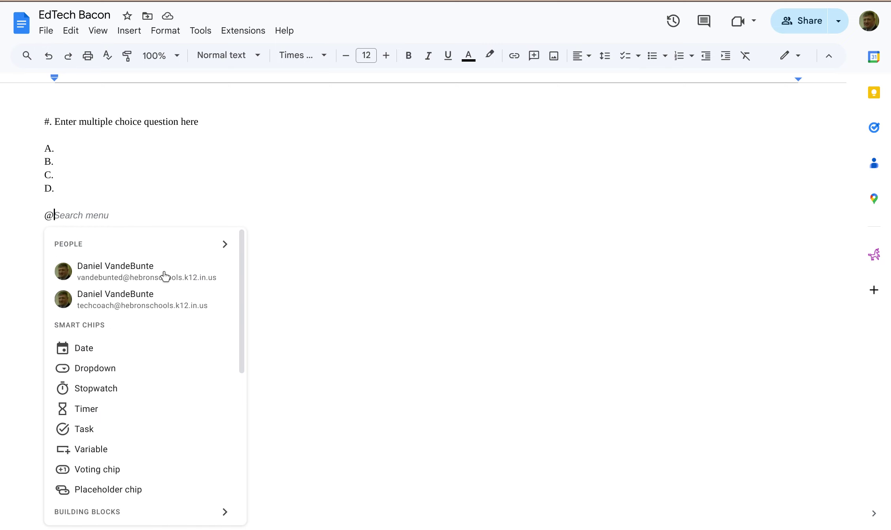
click(91, 213)
text(m)
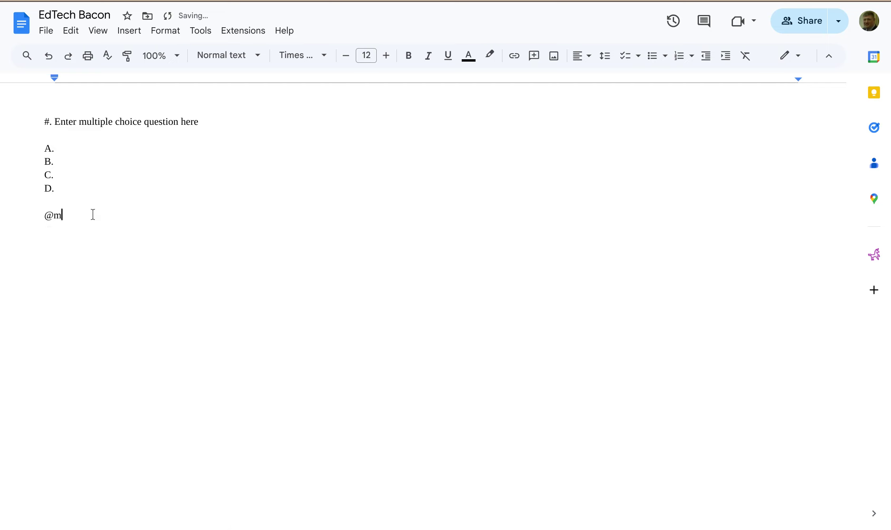
key(BackSpace)
key(BackSpace)
text(@mc)
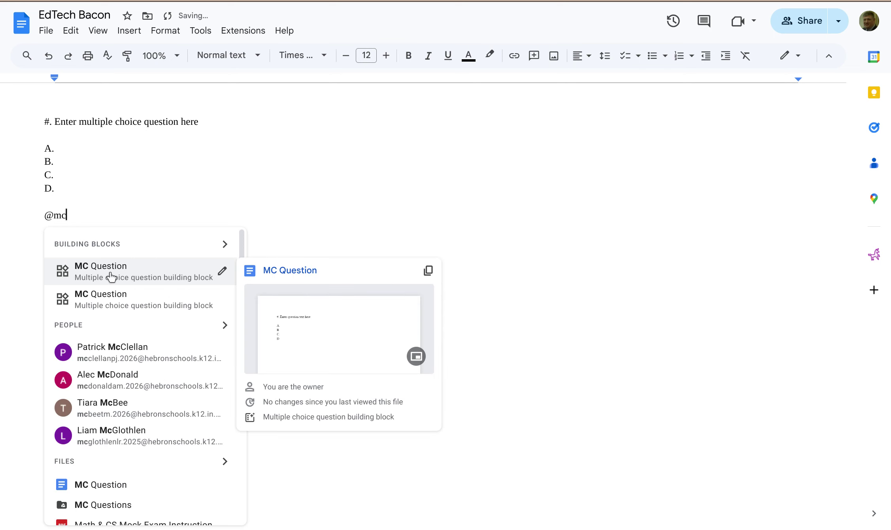
click(121, 300)
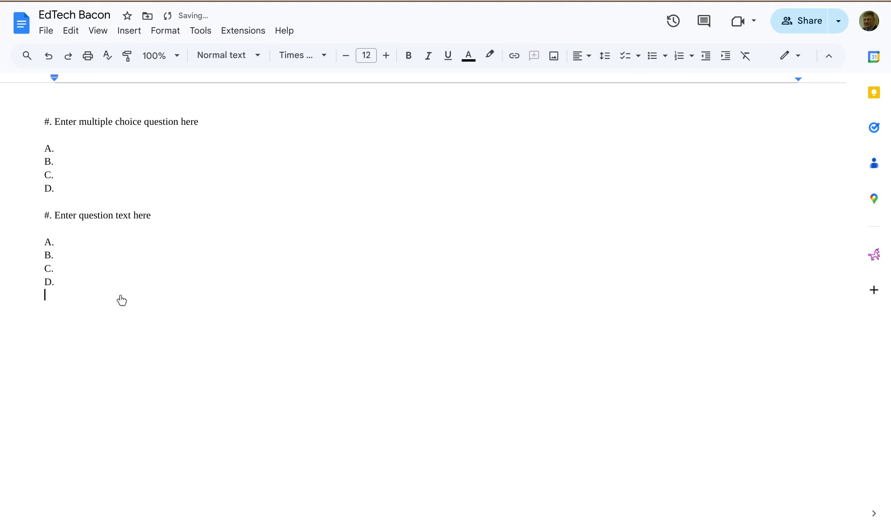
key(Return)
text(@mc)
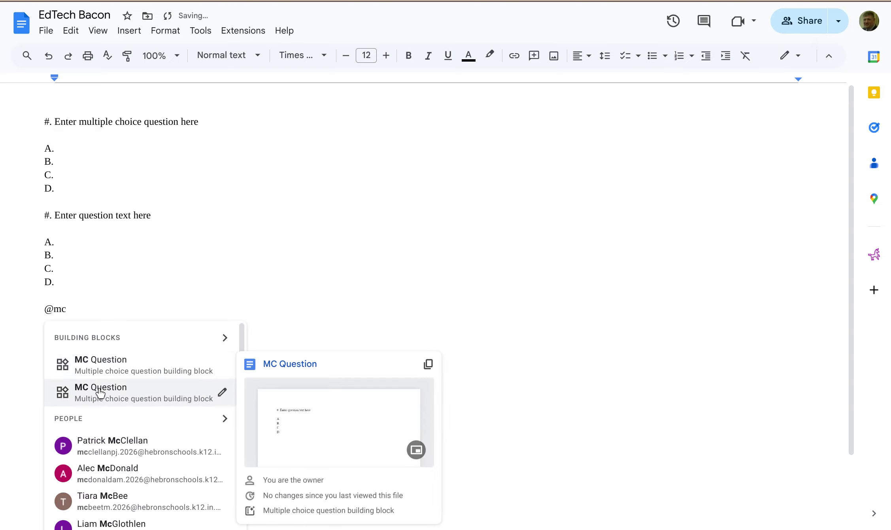
click(100, 391)
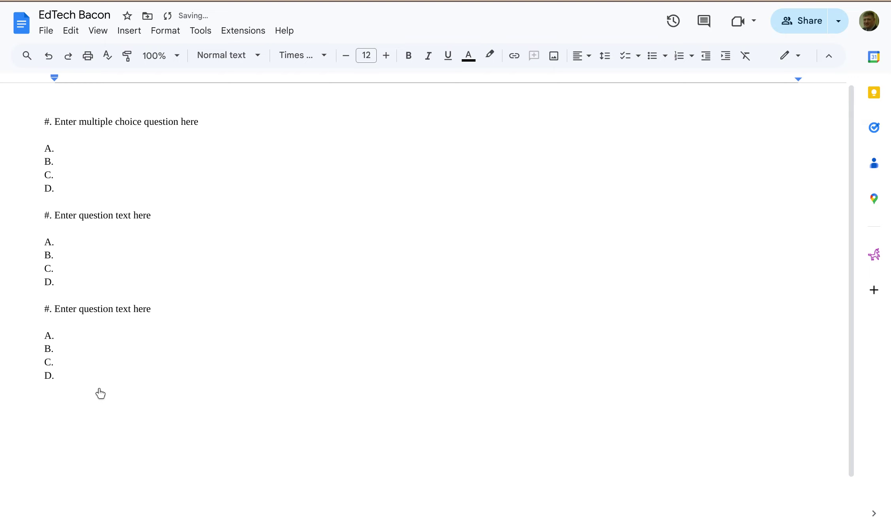
key(Return)
text(@)
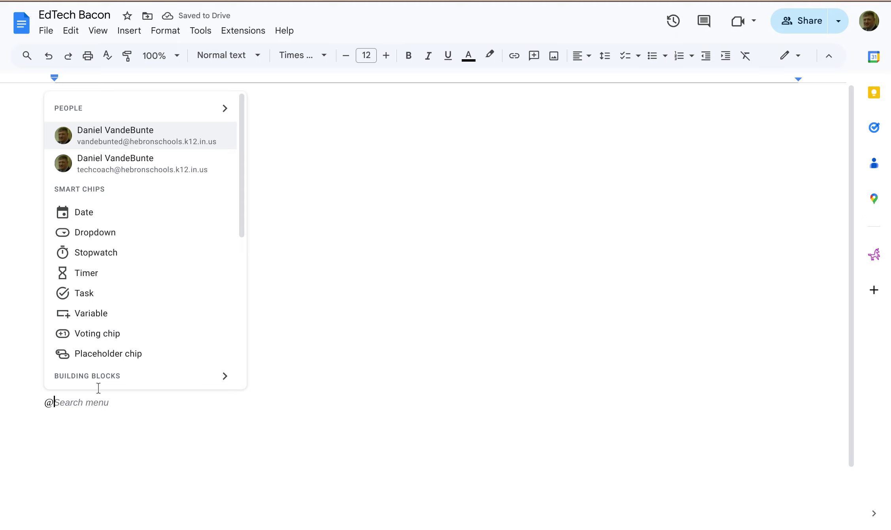
text(table)
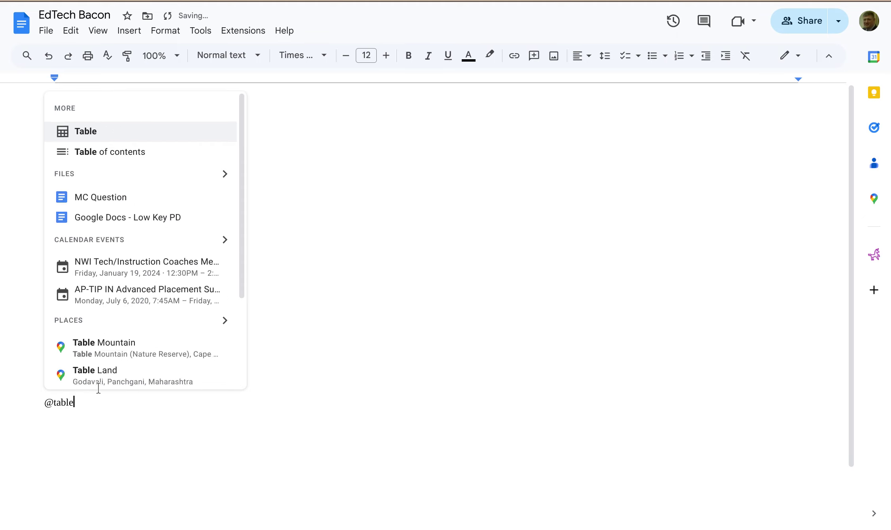
click(78, 137)
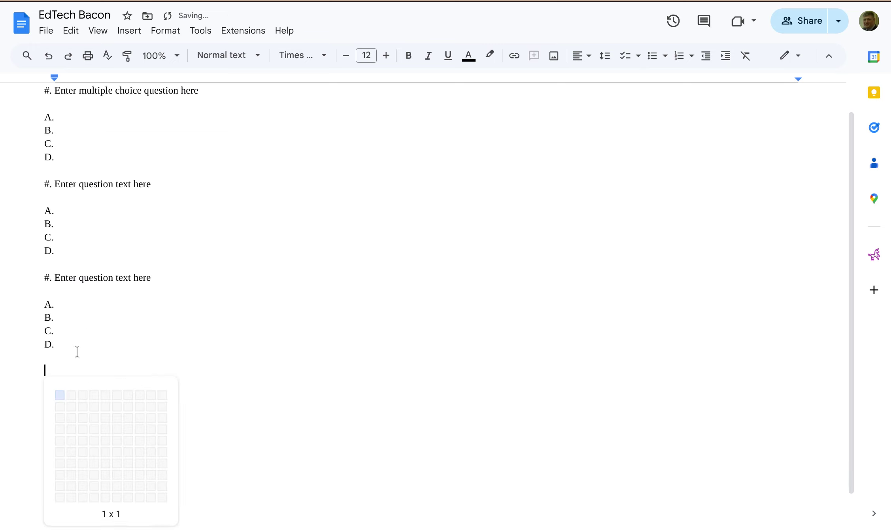
click(104, 415)
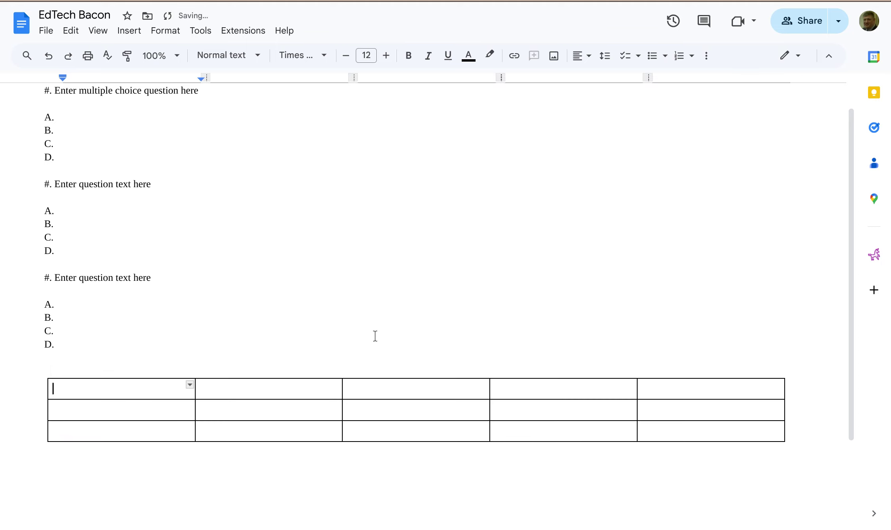